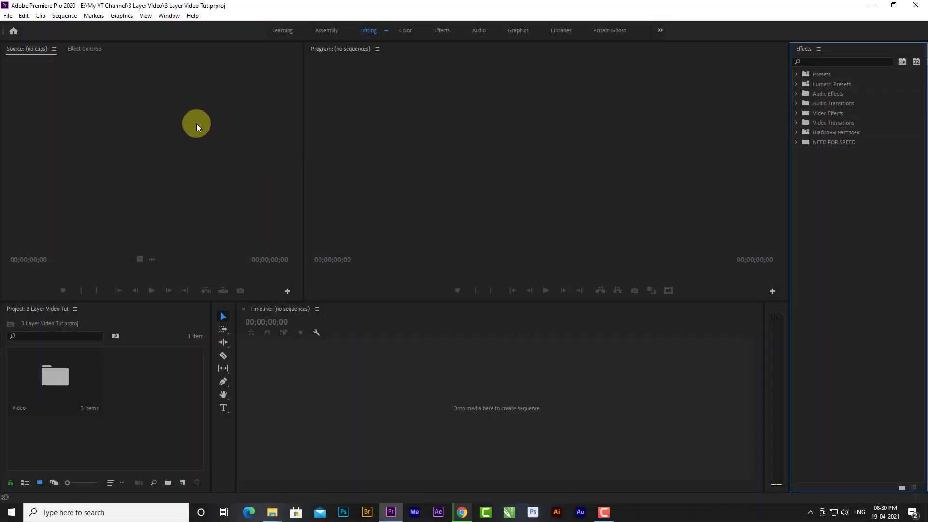
# Start a new sequence and set its Editing Mode to Custom
pyautogui.click(8, 15)
pyautogui.moveTo(29, 27)
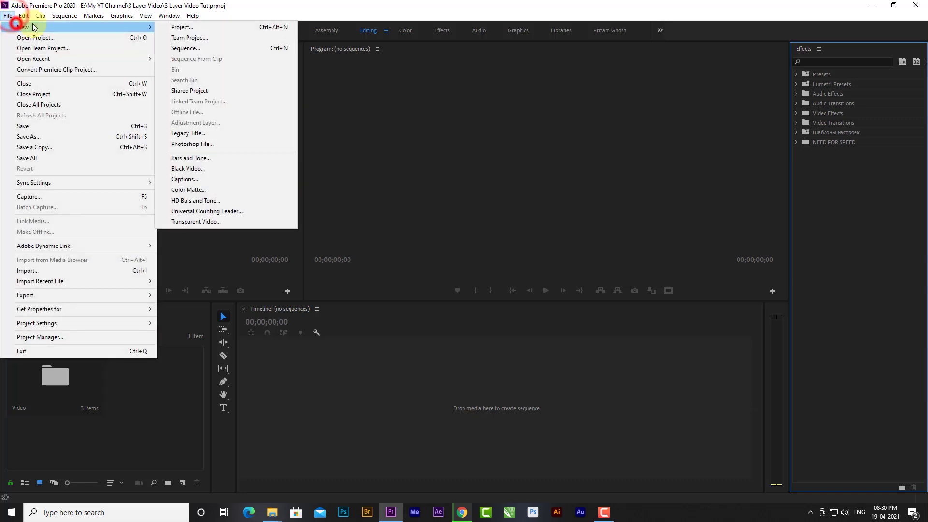
pyautogui.click(184, 48)
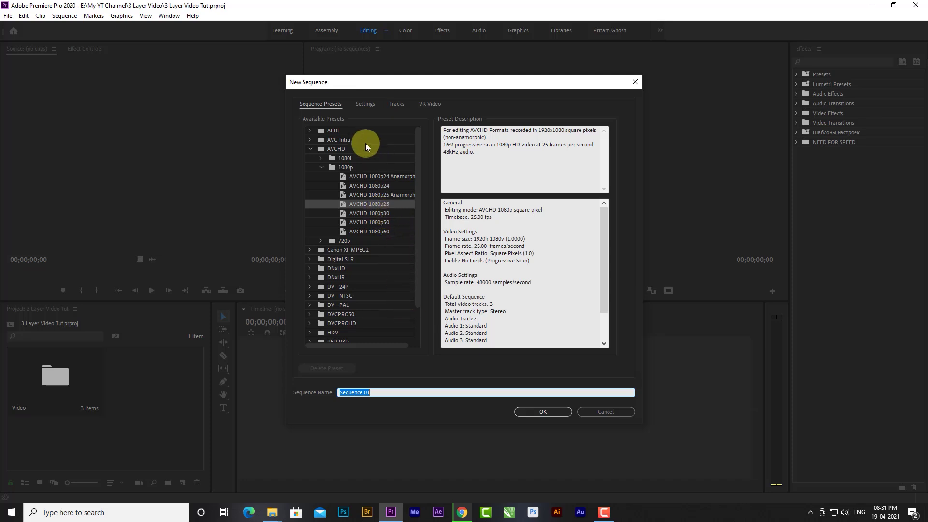
pyautogui.click(365, 104)
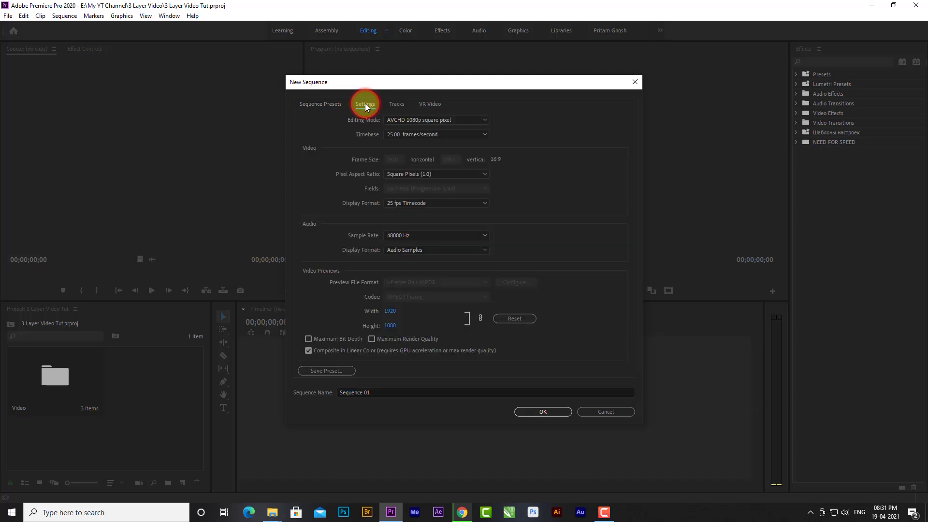
pyautogui.click(472, 120)
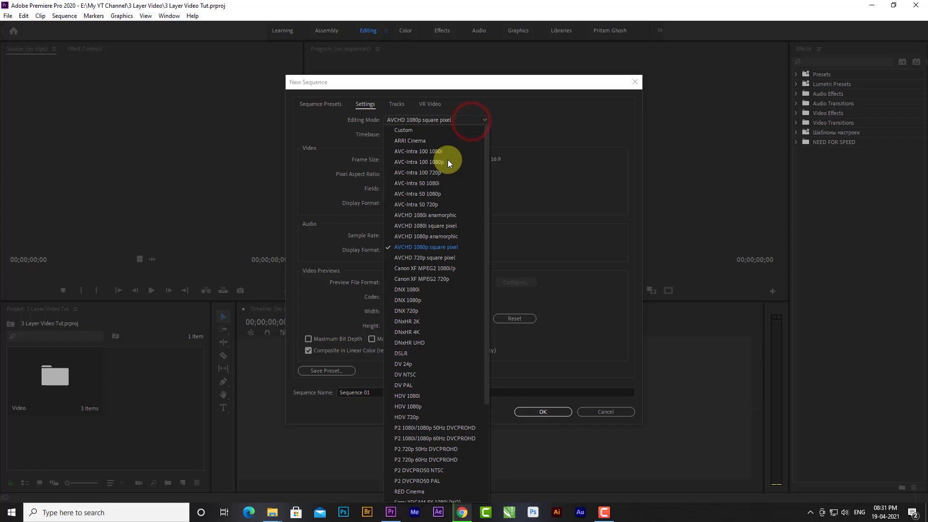
pyautogui.click(414, 131)
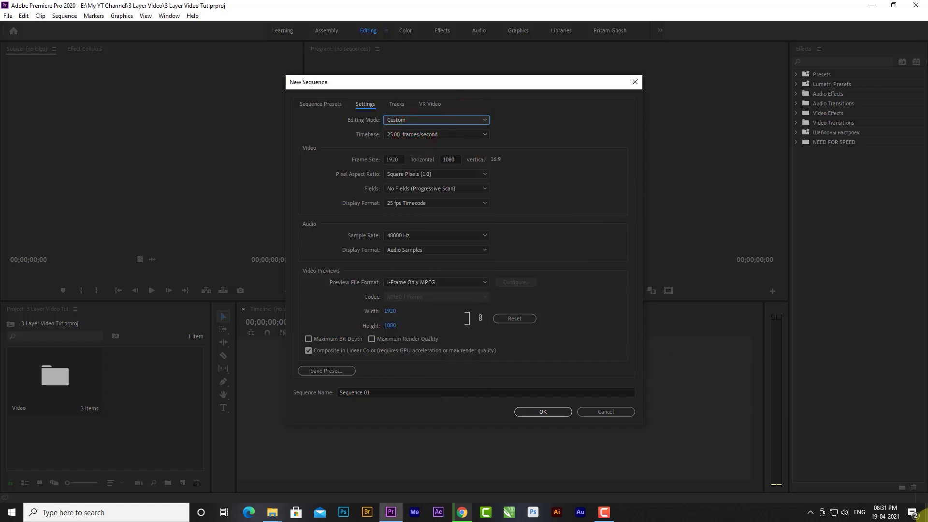
# Open the Facebook/Instagram video sizes reference image in Picasa to check the 9:16 Story size
pyautogui.click(924, 512)
pyautogui.doubleClick(897, 425)
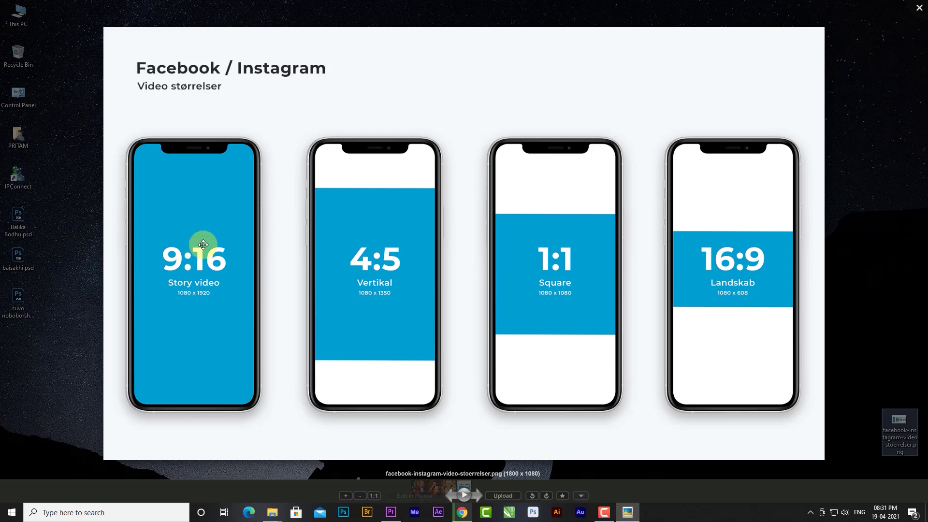
pyautogui.click(396, 509)
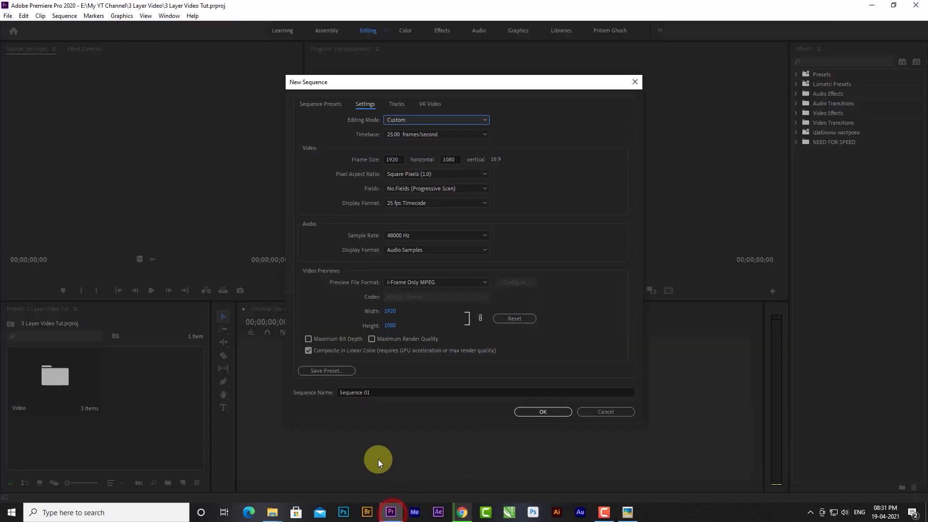
pyautogui.click(628, 511)
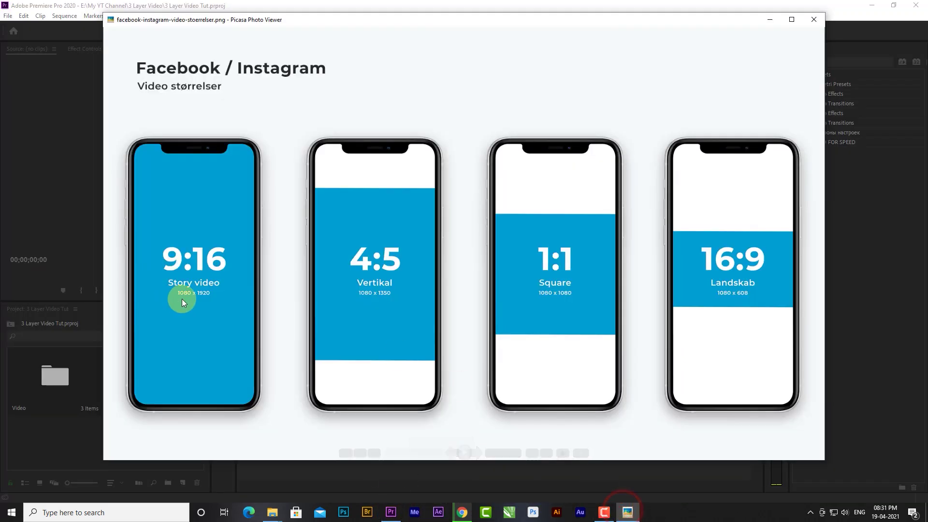
# Set the frame size to 1080 × 1920, name the sequence 'Story', and create it
pyautogui.click(392, 510)
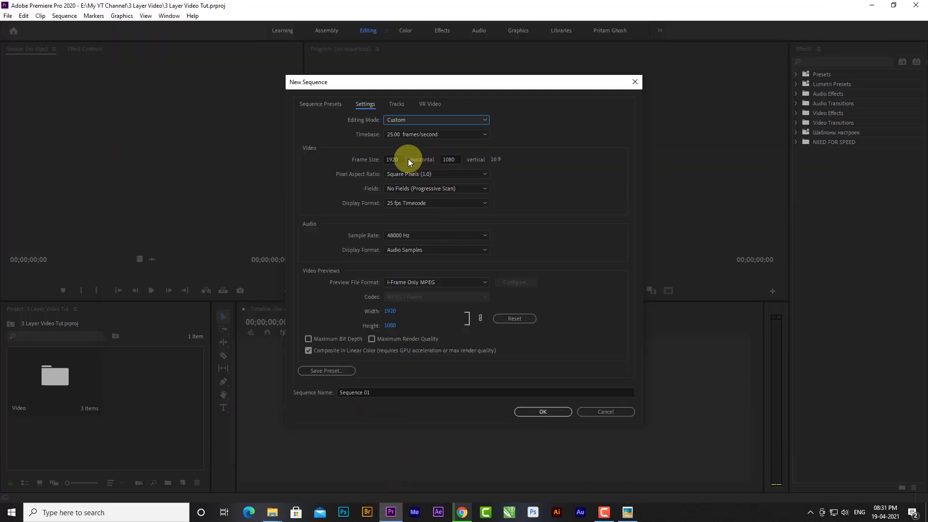
pyautogui.click(391, 159)
pyautogui.write('1080')
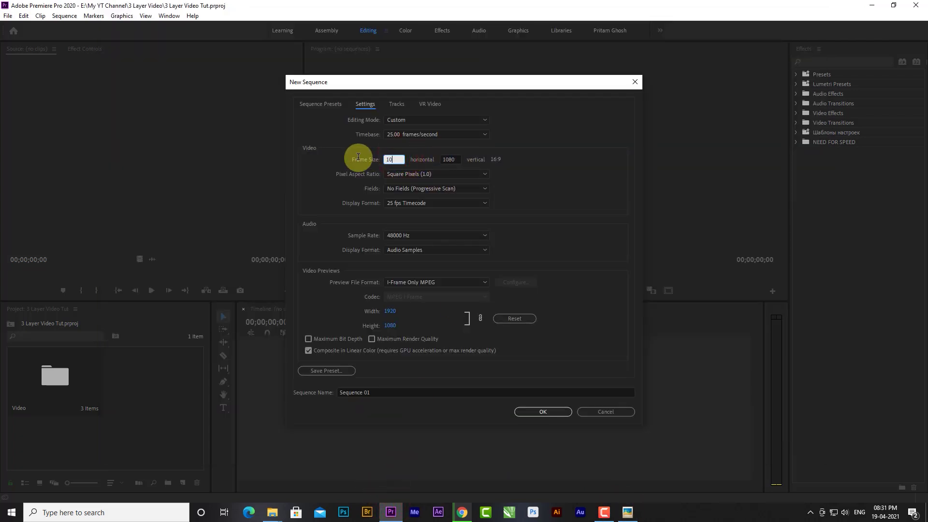
pyautogui.click(457, 159)
pyautogui.write('1920')
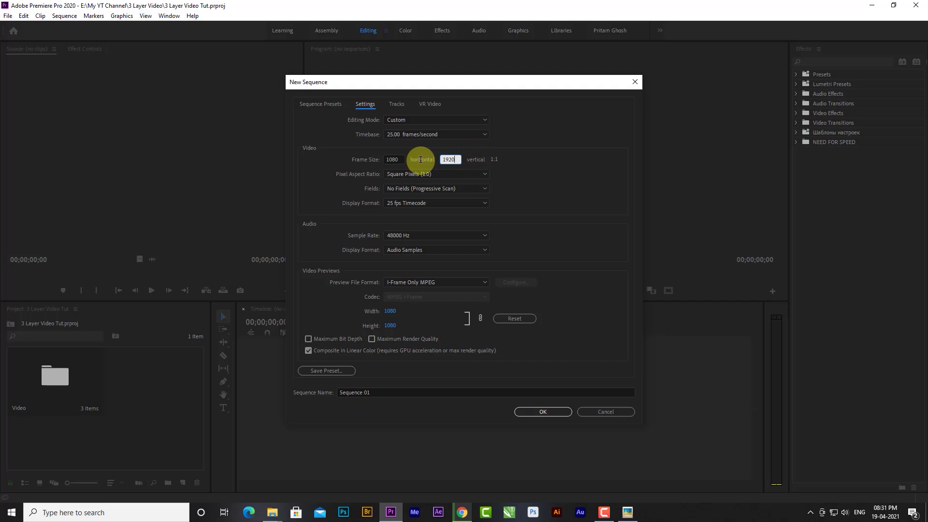
pyautogui.click(559, 169)
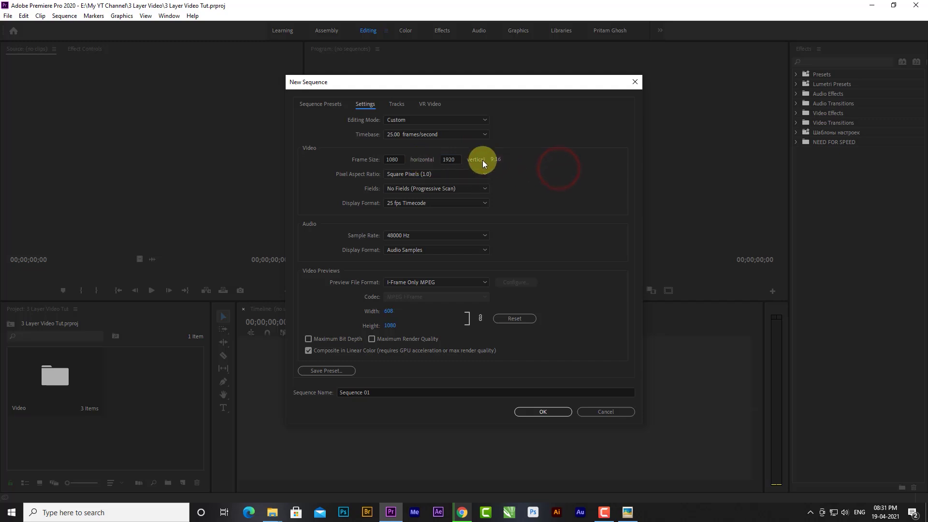
pyautogui.click(384, 392)
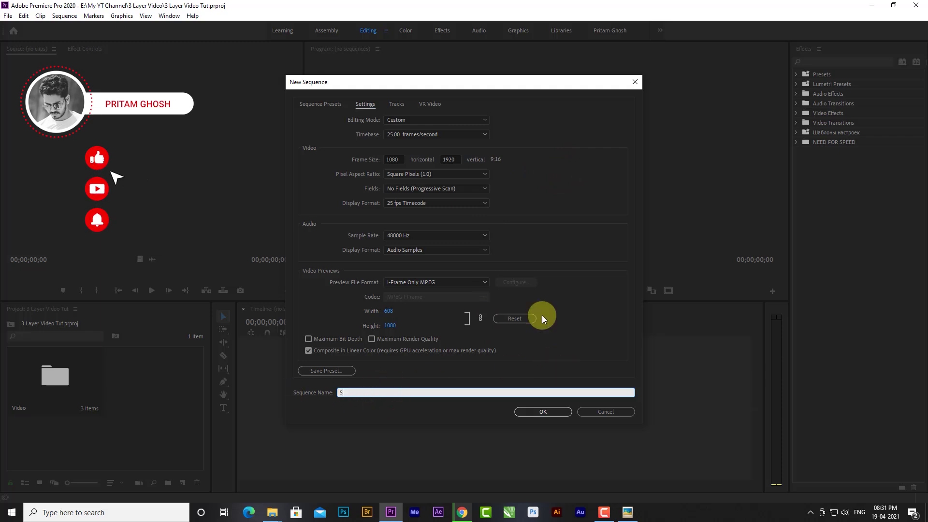
pyautogui.write('tory')
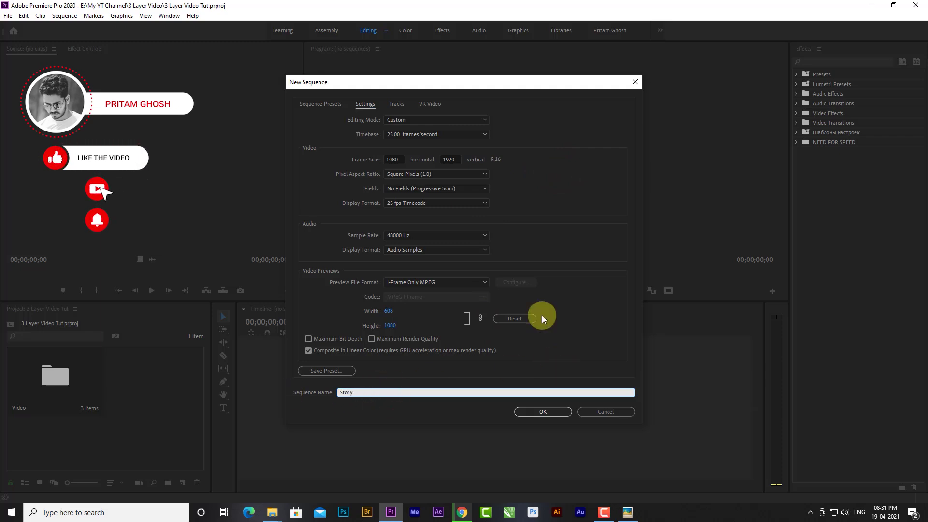
pyautogui.click(551, 412)
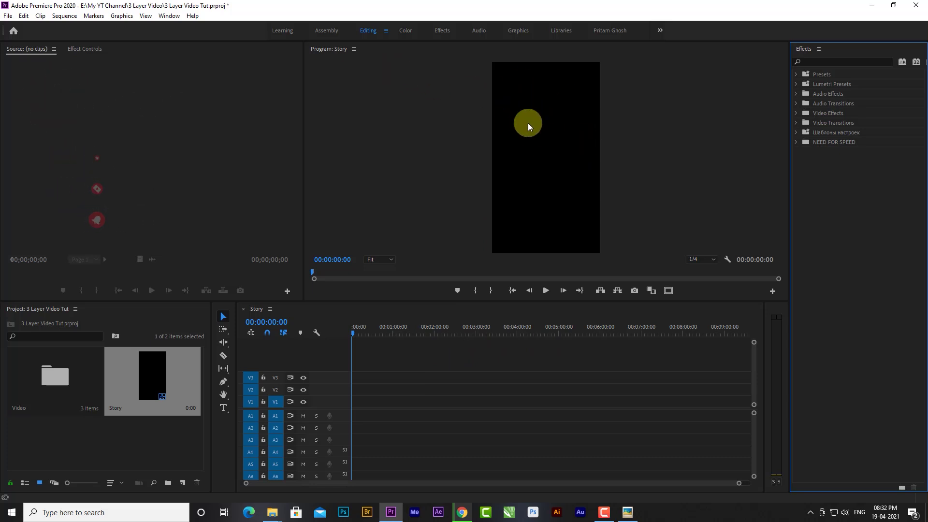
# Dock the Program monitor on the right, resize the Timeline and Project panels, and open the Video bin
pyautogui.moveTo(332, 49)
pyautogui.mouseDown()
pyautogui.moveTo(788, 300)
pyautogui.moveTo(798, 255)
pyautogui.moveTo(791, 279)
pyautogui.moveTo(530, 307)
pyautogui.mouseUp()
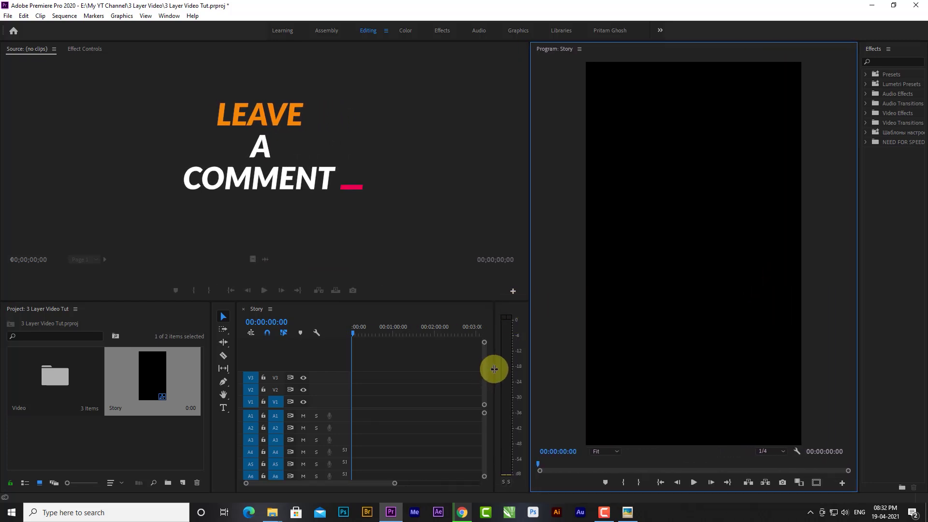
pyautogui.moveTo(493, 369); pyautogui.dragTo(521, 365)
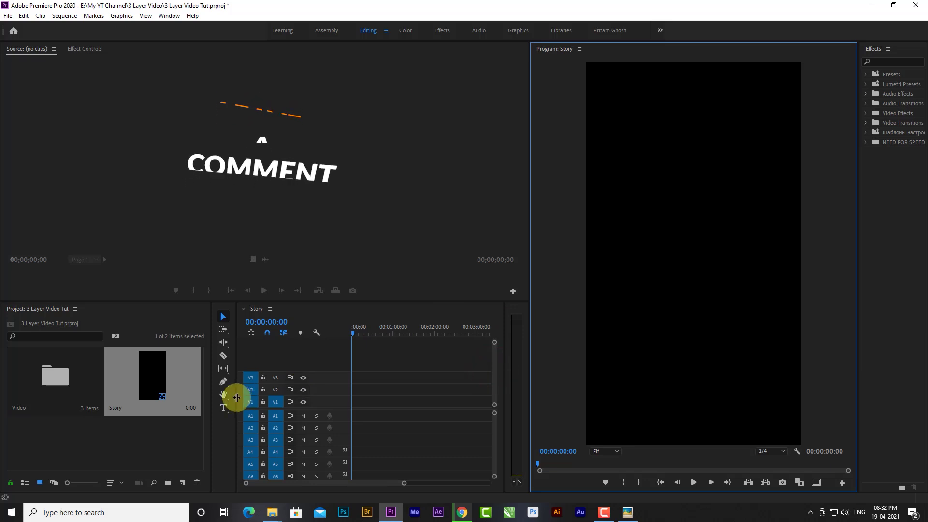
pyautogui.moveTo(238, 397); pyautogui.dragTo(205, 401)
pyautogui.doubleClick(49, 375)
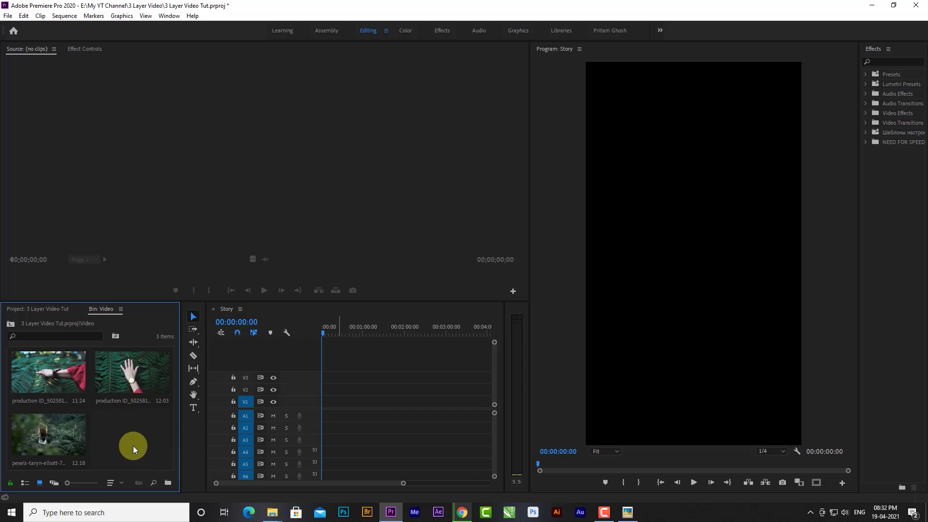
# Add the hand-on-fern clip to V1 of Story, keeping the existing sequence settings
pyautogui.click(123, 429)
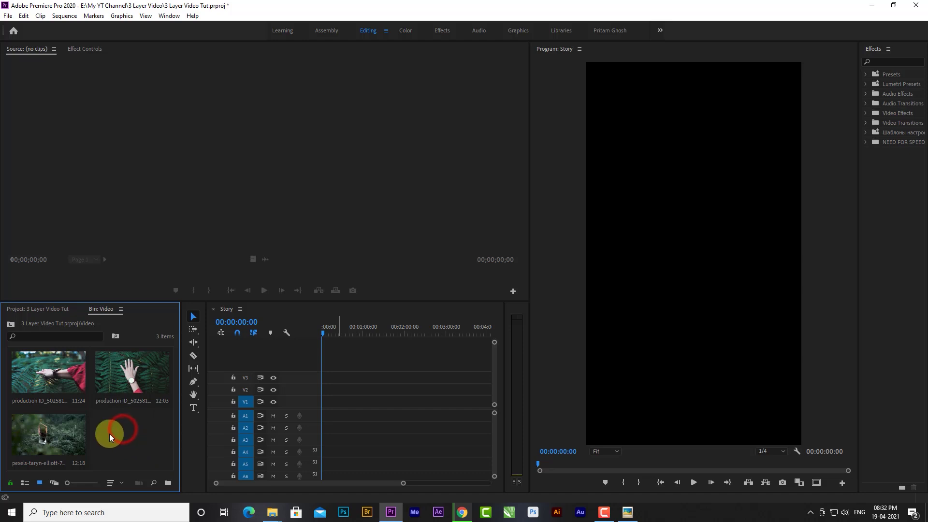
pyautogui.click(49, 389)
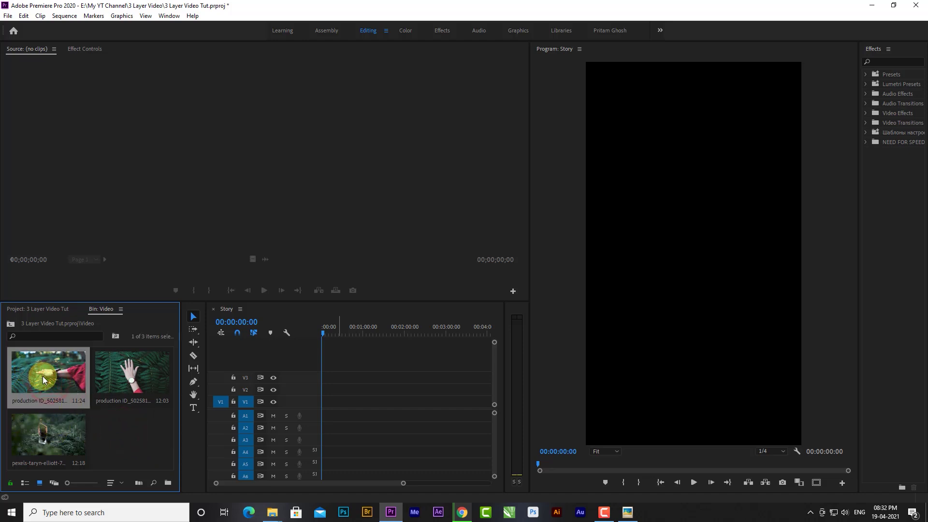
pyautogui.doubleClick(109, 371)
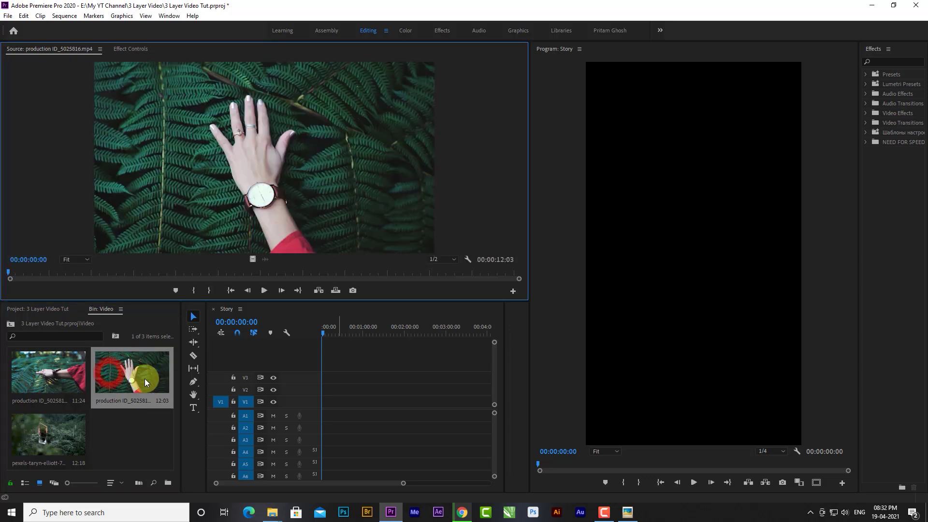
pyautogui.moveTo(254, 260); pyautogui.dragTo(315, 406)
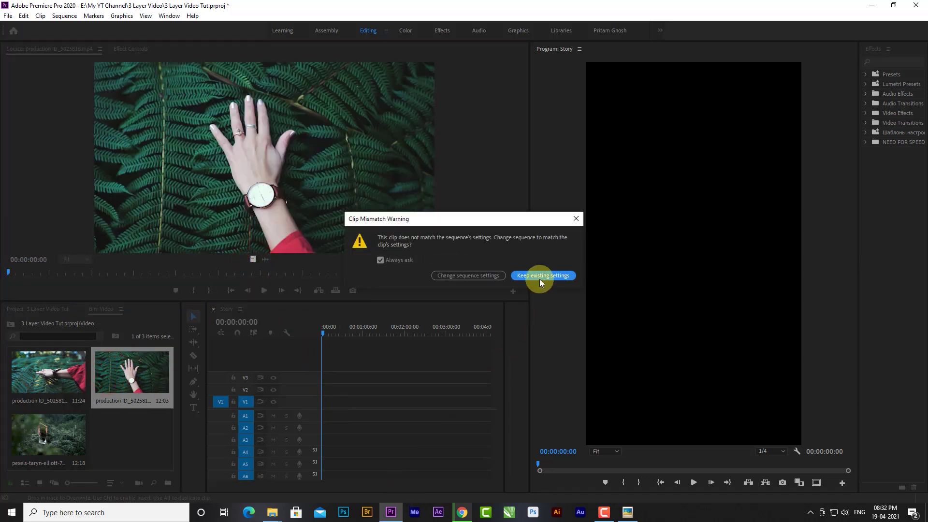
pyautogui.click(540, 279)
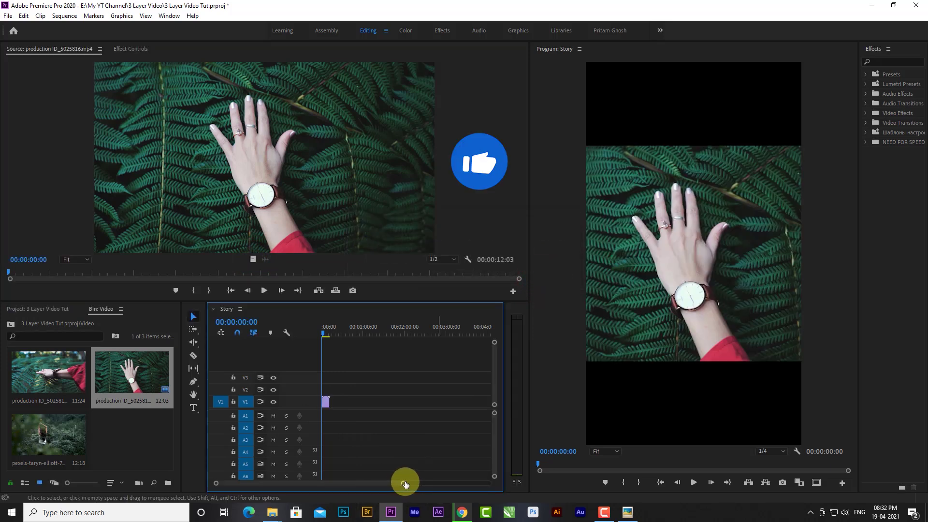
# Scale the hand-on-fern clip to 60 and move it to the top of the frame
pyautogui.moveTo(404, 483)
pyautogui.mouseDown()
pyautogui.moveTo(369, 483)
pyautogui.moveTo(356, 425)
pyautogui.mouseUp()
pyautogui.click(348, 407)
pyautogui.click(131, 49)
pyautogui.moveTo(162, 109)
pyautogui.mouseDown()
pyautogui.moveTo(134, 124)
pyautogui.moveTo(197, 119)
pyautogui.moveTo(146, 120)
pyautogui.mouseUp()
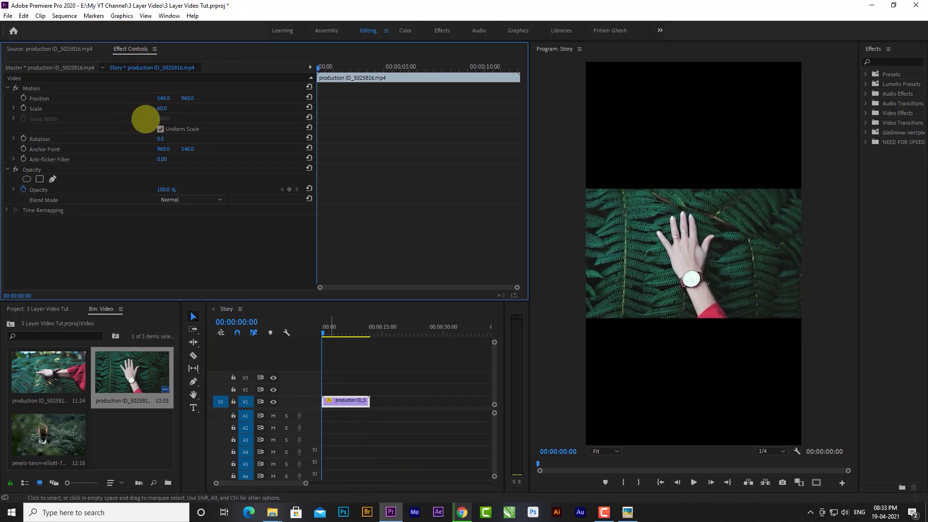
pyautogui.moveTo(191, 99); pyautogui.dragTo(75, 141)
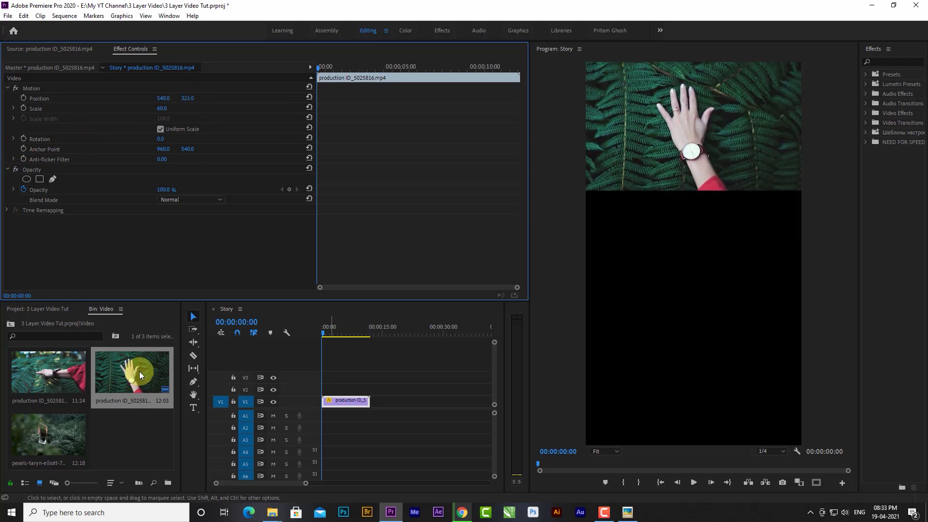
# Stack the arm-on-fern clip on V2 at scale 60, positioned toward the frame bottom
pyautogui.doubleClick(55, 394)
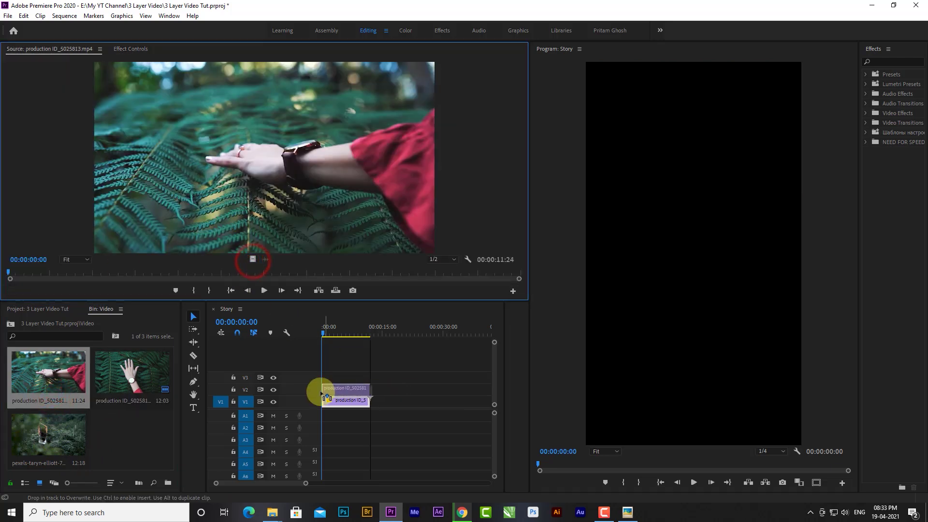
pyautogui.moveTo(252, 259); pyautogui.dragTo(341, 388)
pyautogui.click(134, 49)
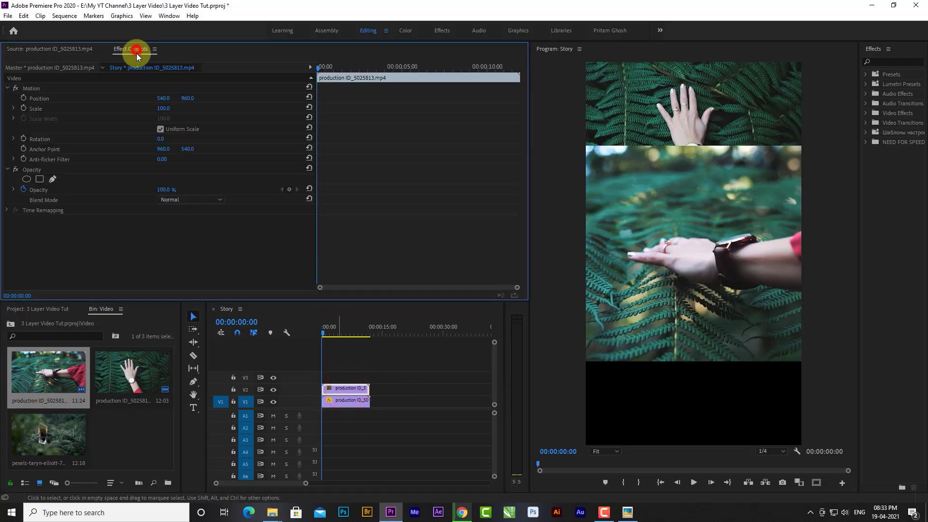
pyautogui.click(164, 109)
pyautogui.write('60')
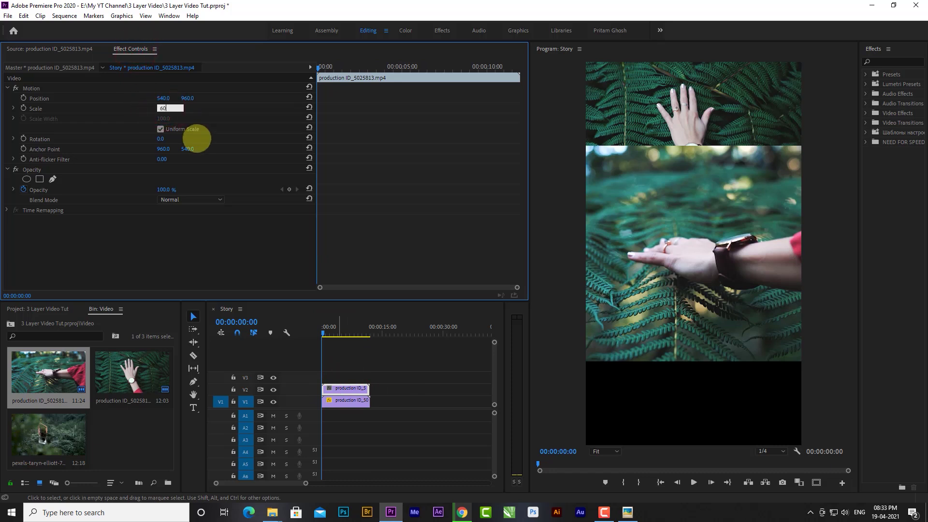
pyautogui.press('Return')
pyautogui.moveTo(187, 99); pyautogui.dragTo(500, 181)
# Move the V2 clip up to V3 and the V1 clip up to V2
pyautogui.click(340, 390)
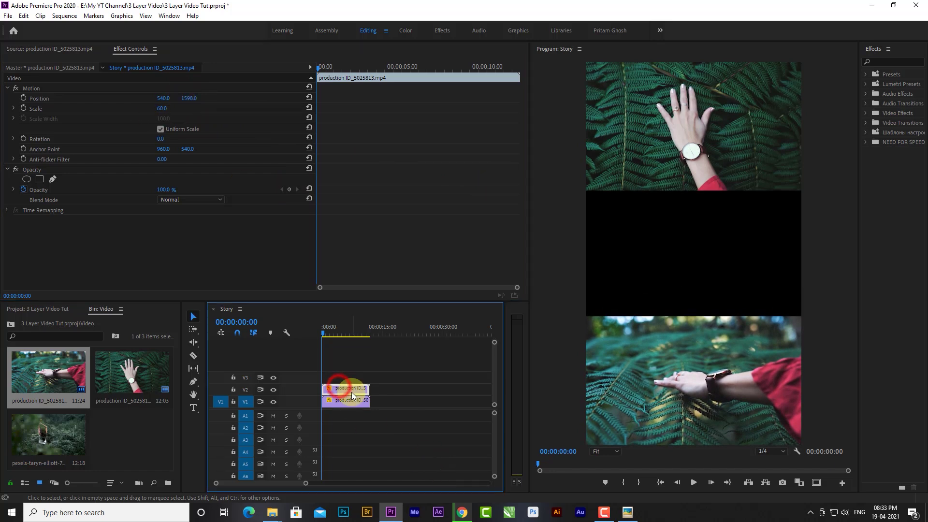
pyautogui.moveTo(350, 390); pyautogui.dragTo(348, 378)
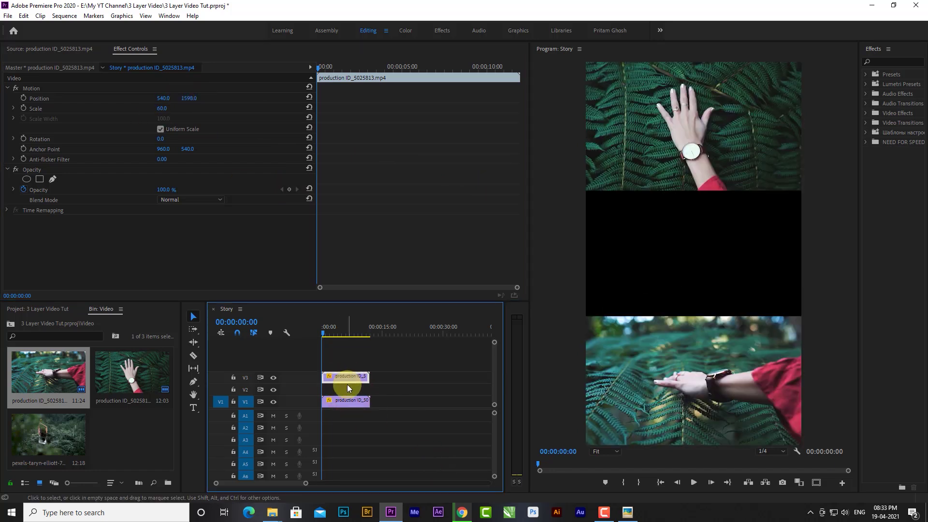
pyautogui.click(410, 398)
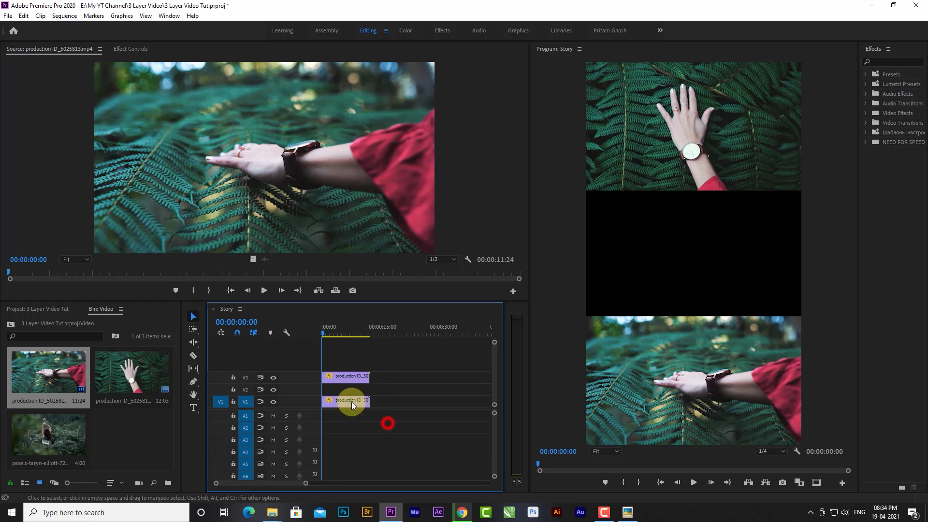
pyautogui.moveTo(350, 402); pyautogui.dragTo(345, 392)
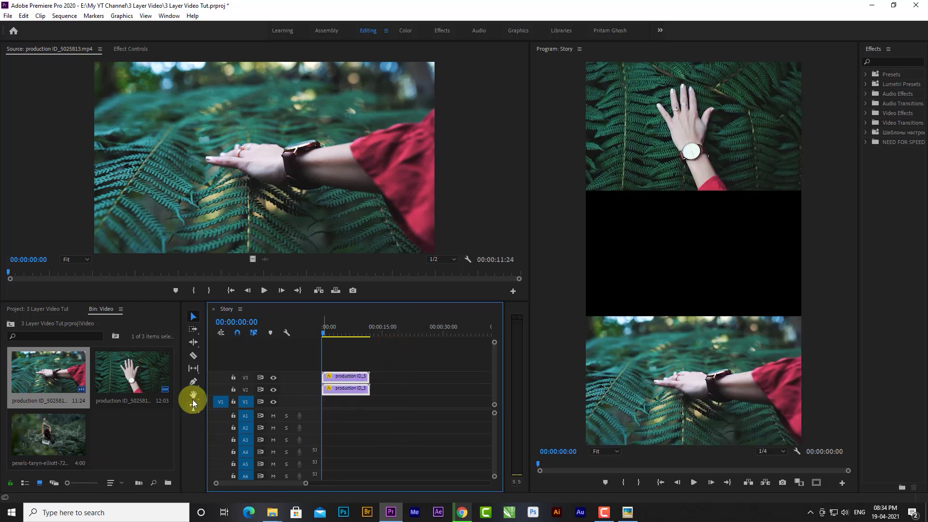
# Mark In and Out points on a roughly five-second section of the forest clip and drop it on V1
pyautogui.doubleClick(67, 372)
pyautogui.doubleClick(55, 437)
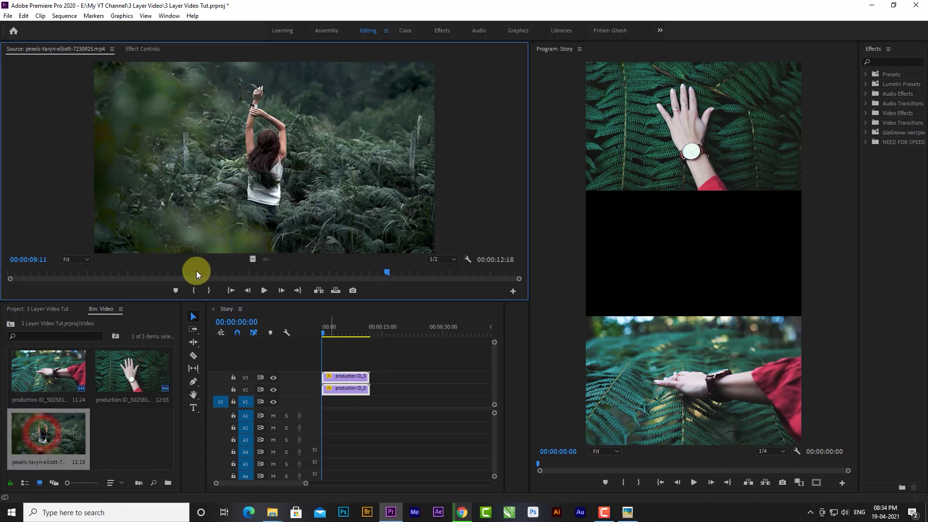
pyautogui.moveTo(144, 272); pyautogui.dragTo(169, 270)
pyautogui.press('i')
pyautogui.click(371, 271)
pyautogui.press('o')
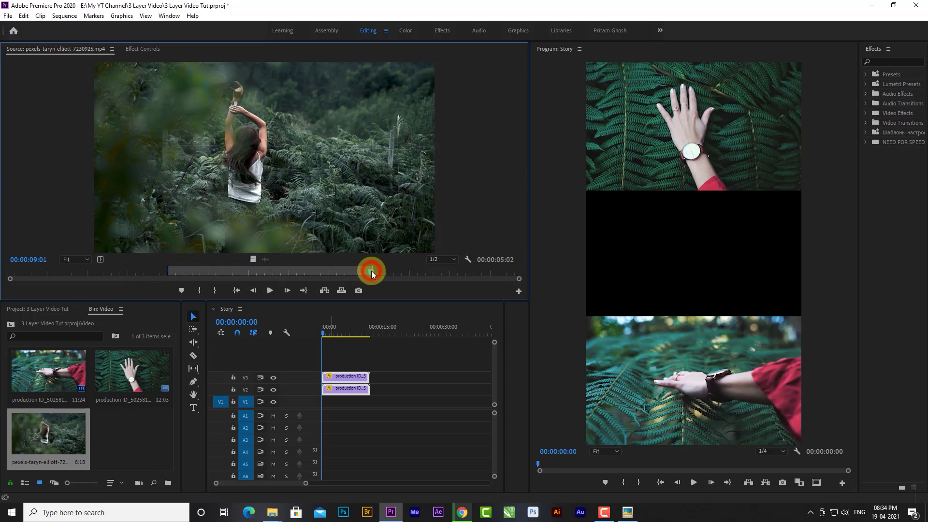
pyautogui.moveTo(253, 260)
pyautogui.mouseDown()
pyautogui.moveTo(376, 404)
pyautogui.moveTo(339, 401)
pyautogui.moveTo(370, 401)
pyautogui.moveTo(317, 414)
pyautogui.mouseUp()
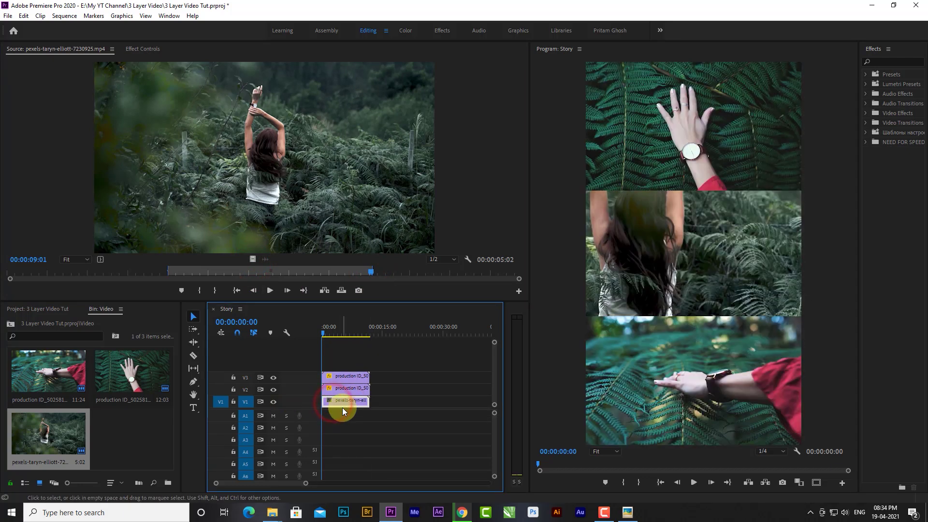
# Scale the V1 forest clip to 33 so it fills the middle band
pyautogui.click(343, 404)
pyautogui.click(151, 51)
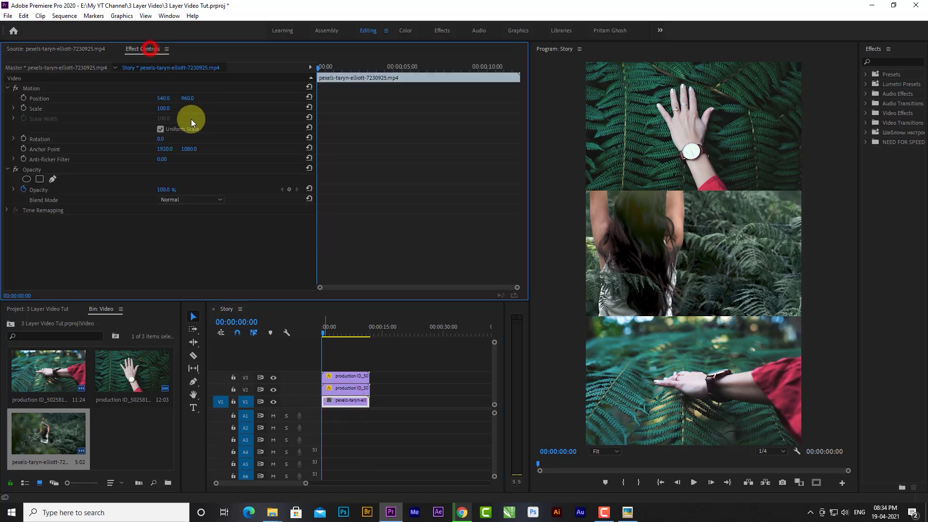
pyautogui.moveTo(159, 107)
pyautogui.mouseDown()
pyautogui.moveTo(121, 114)
pyautogui.moveTo(187, 94)
pyautogui.moveTo(203, 99)
pyautogui.moveTo(193, 99)
pyautogui.mouseUp()
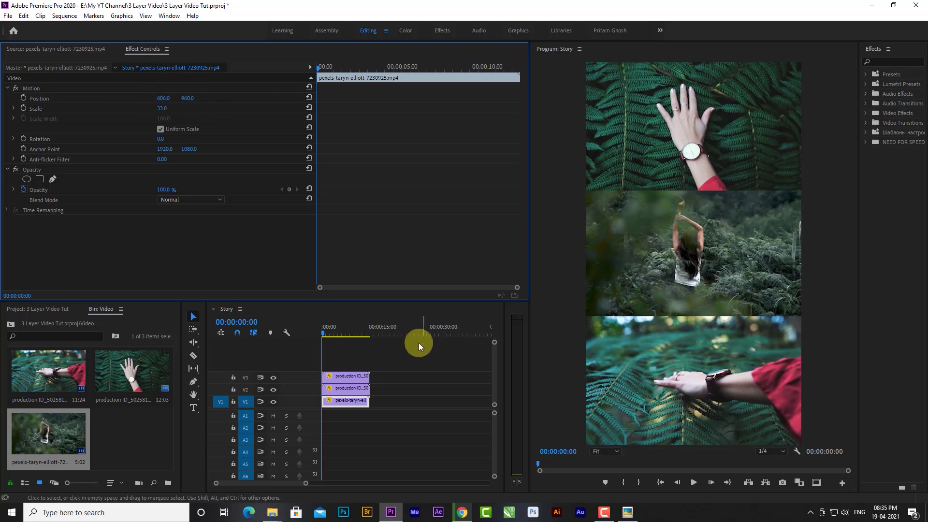
# Preview the sequence at half resolution, stopping about four seconds in
pyautogui.click(766, 454)
pyautogui.click(774, 428)
pyautogui.click(324, 327)
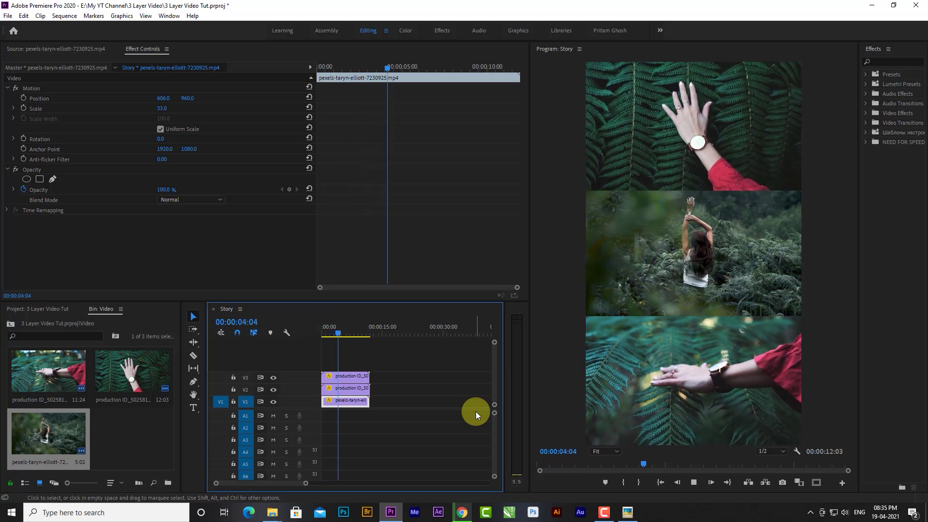
pyautogui.press('space')
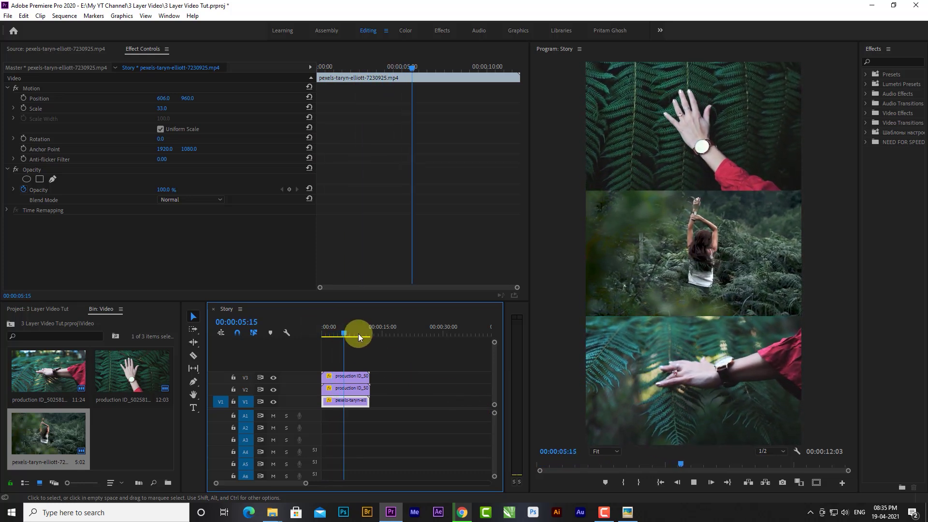
pyautogui.moveTo(357, 333); pyautogui.dragTo(345, 332)
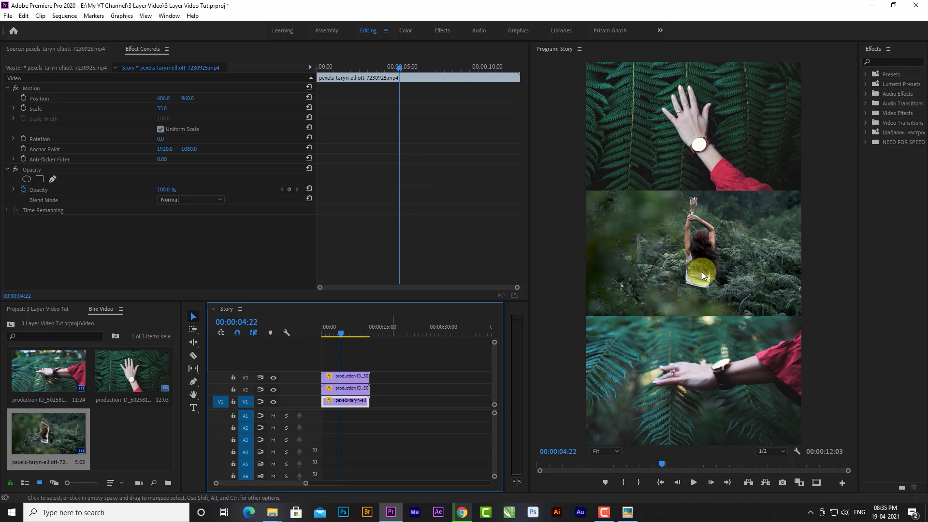
# Create a new legacy title and type 'SUBSCRIBE NOW' on its canvas
pyautogui.click(346, 376)
pyautogui.click(146, 421)
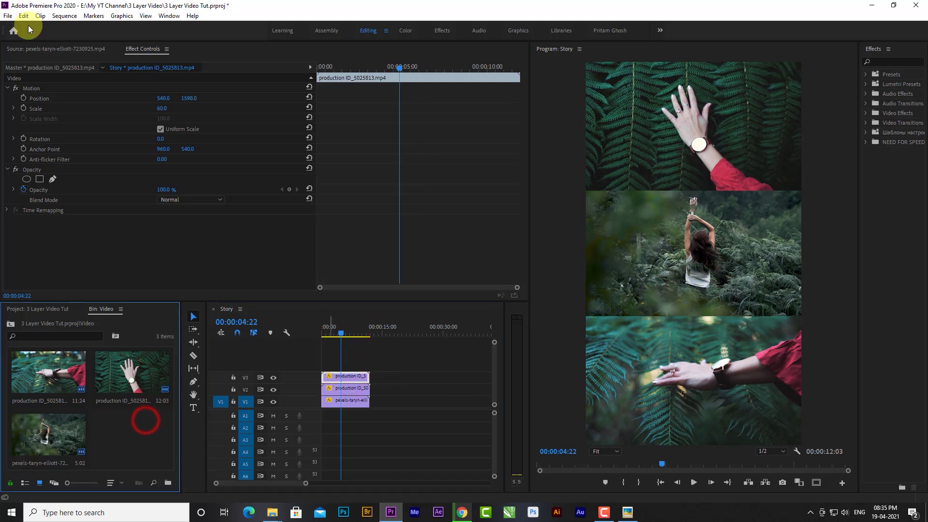
pyautogui.click(10, 17)
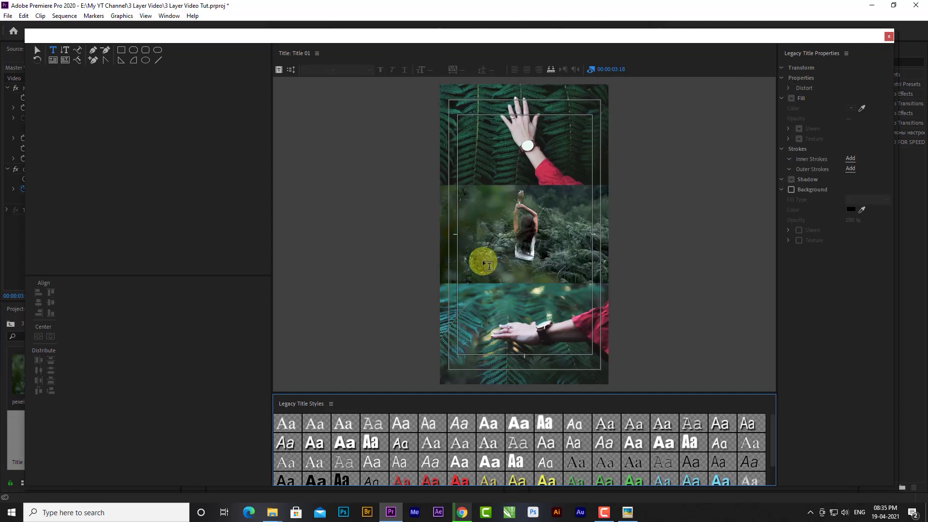
pyautogui.moveTo(270, 259); pyautogui.dragTo(215, 270)
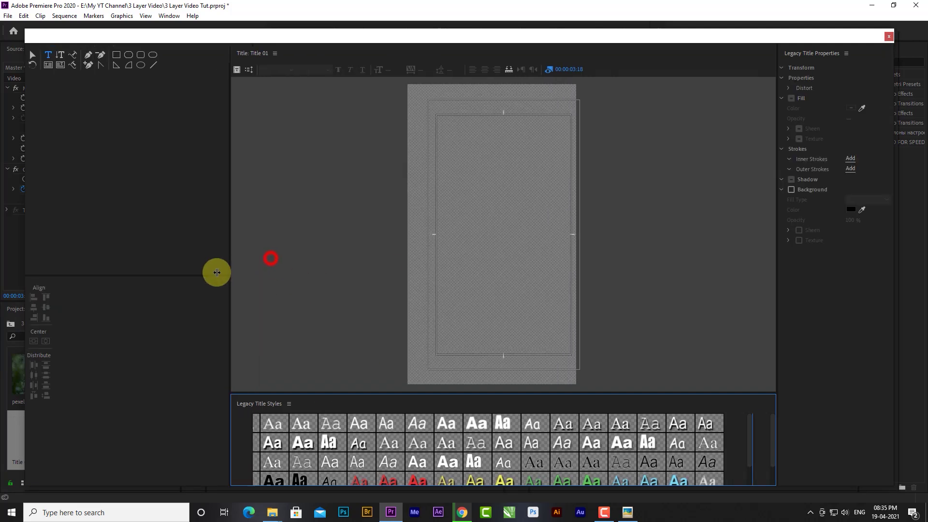
pyautogui.click(461, 235)
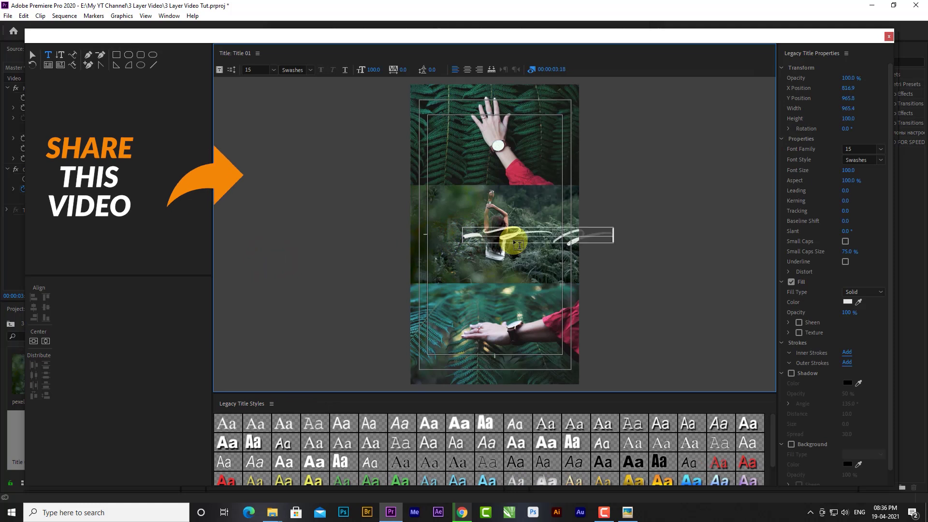
# Style the title text in white Bebas and centre it horizontally
pyautogui.click(32, 55)
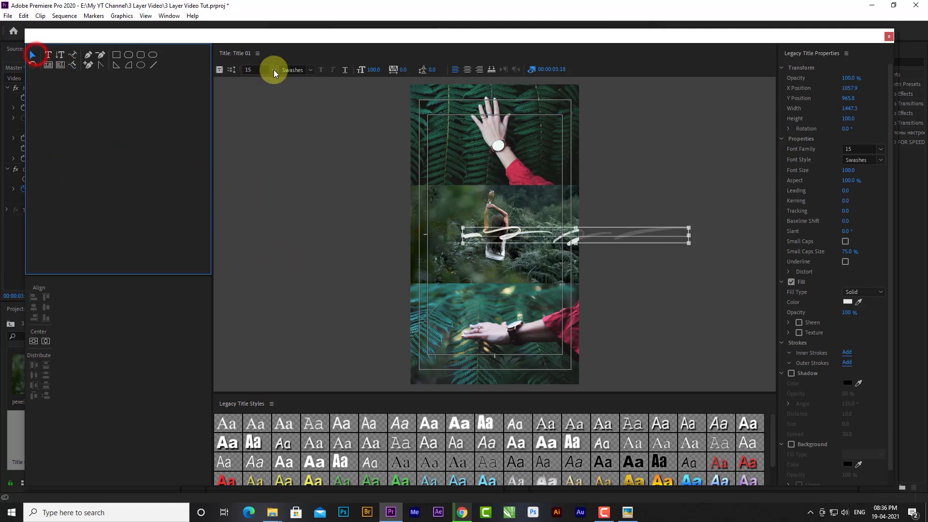
pyautogui.click(273, 70)
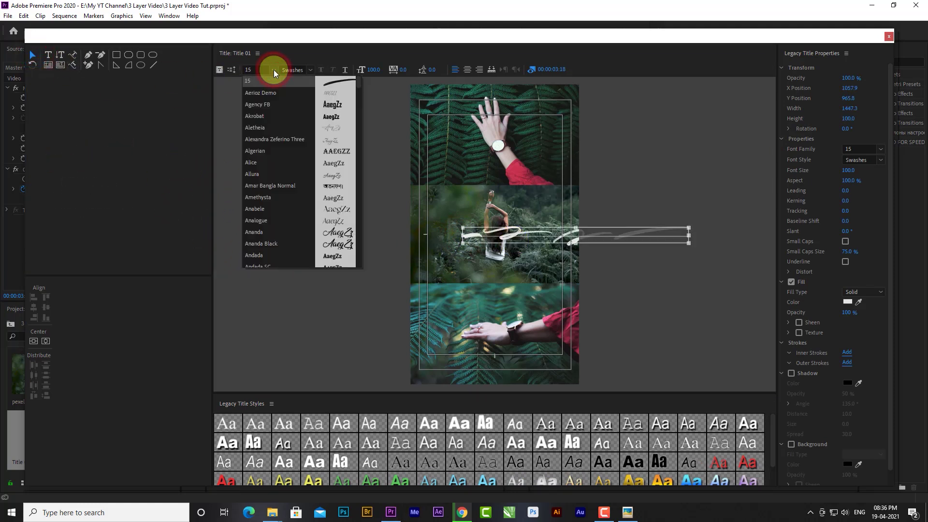
pyautogui.click(268, 106)
pyautogui.write('BE NOW')
pyautogui.click(273, 71)
pyautogui.click(271, 258)
pyautogui.click(274, 70)
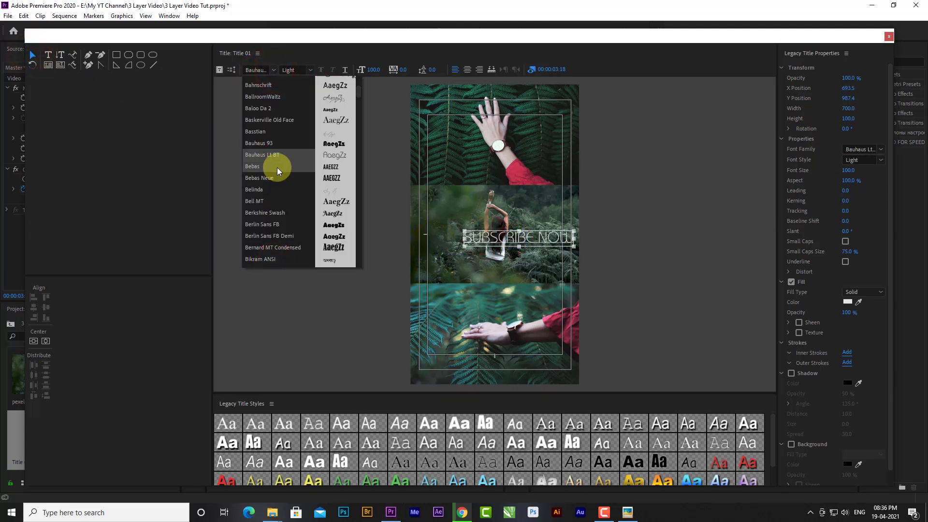
pyautogui.click(271, 166)
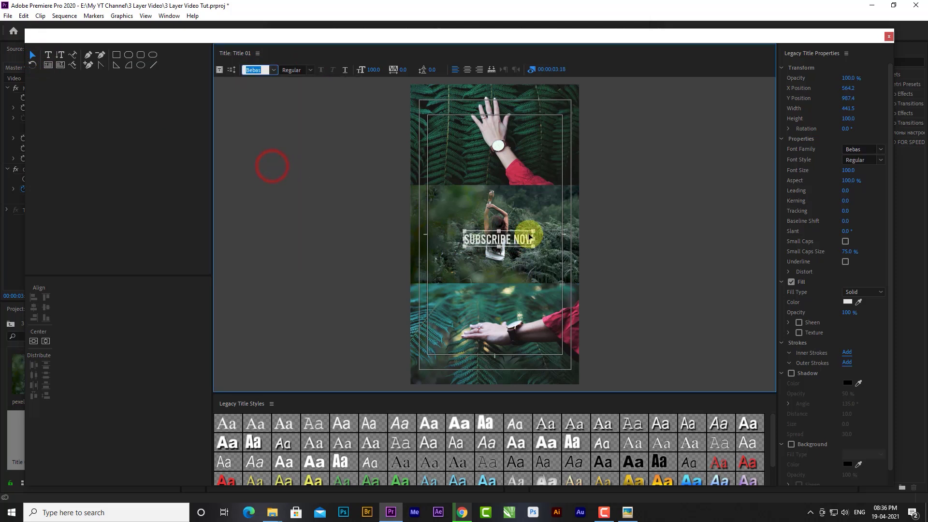
pyautogui.click(847, 302)
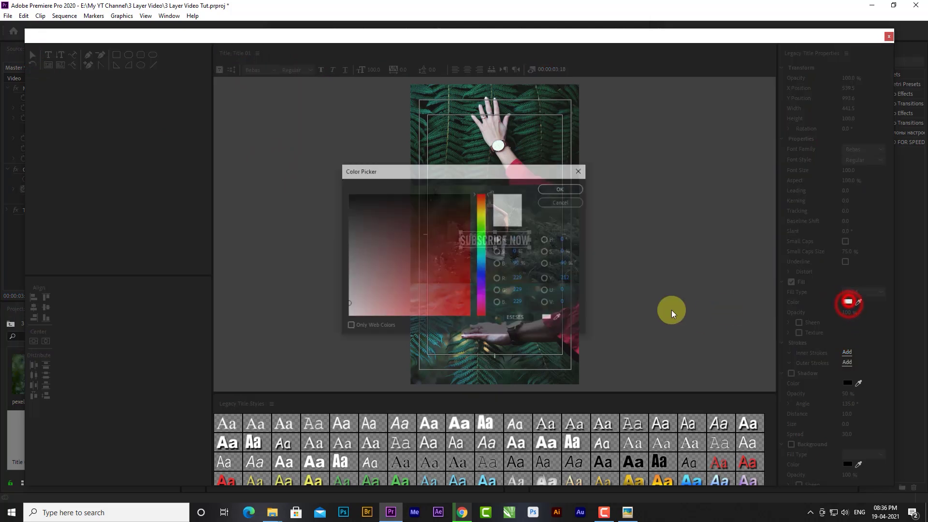
pyautogui.click(562, 188)
pyautogui.click(37, 344)
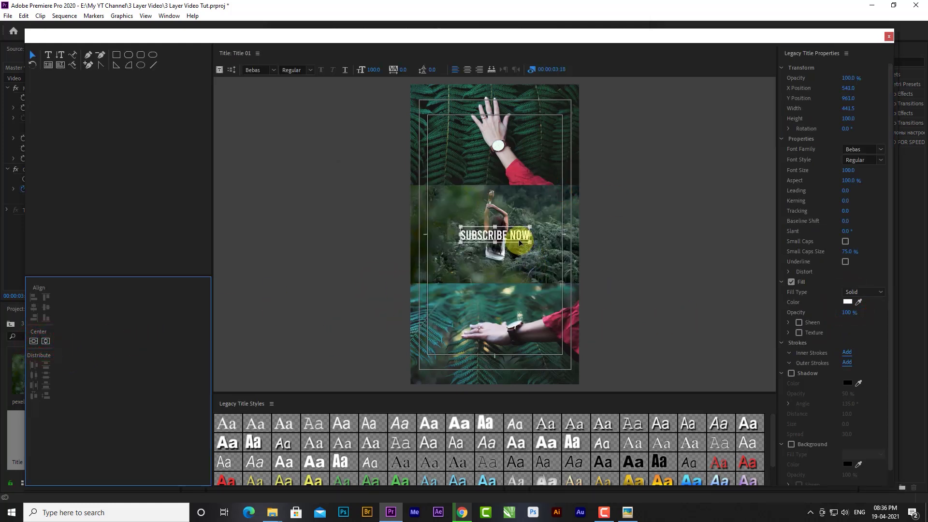
# Place Title 01 on V4 above the three clips and expand its track
pyautogui.click(889, 38)
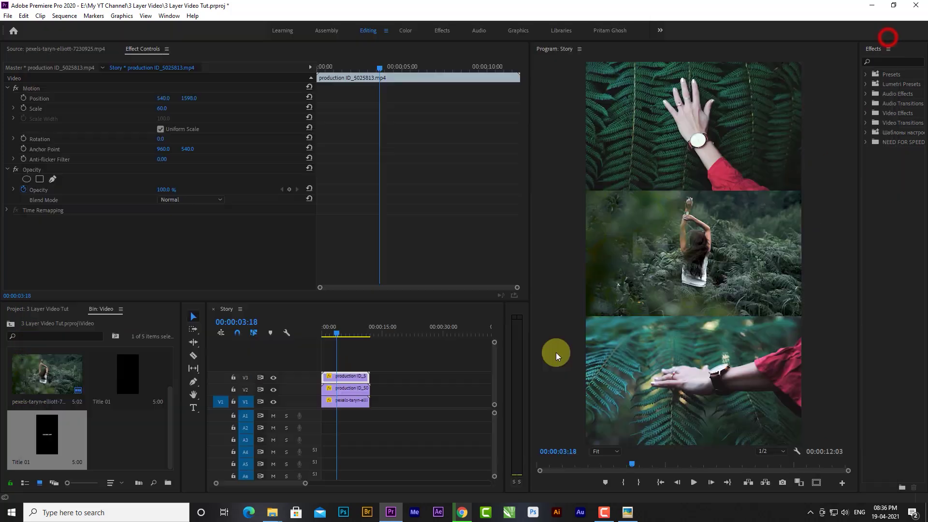
pyautogui.moveTo(50, 432); pyautogui.dragTo(326, 366)
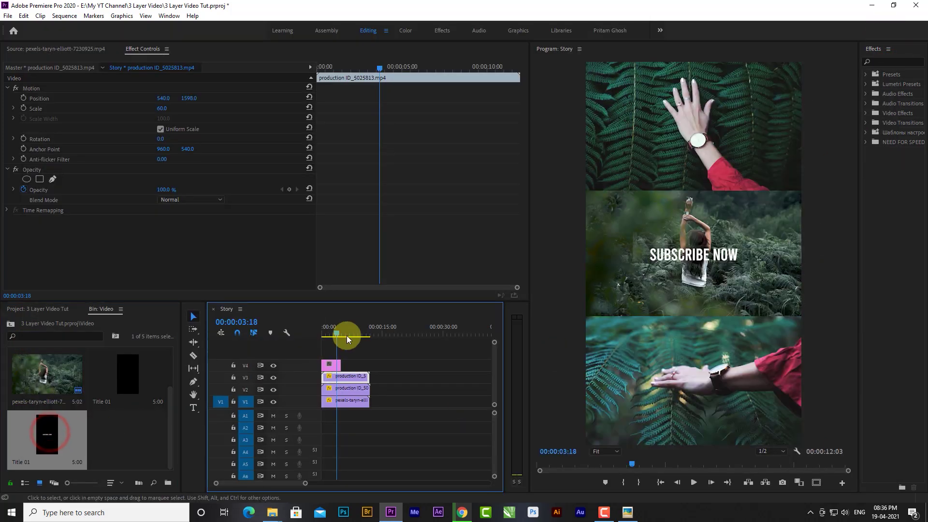
pyautogui.moveTo(341, 326); pyautogui.dragTo(322, 328)
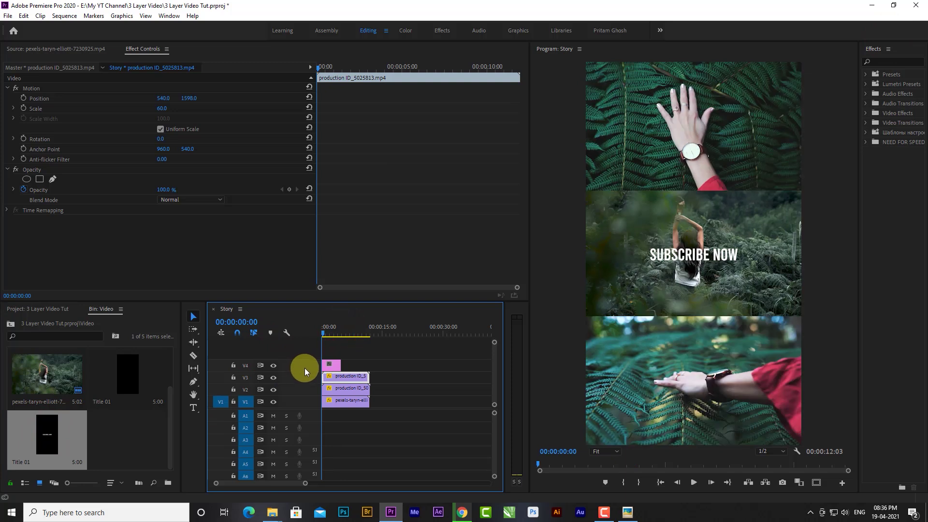
pyautogui.doubleClick(305, 368)
pyautogui.moveTo(306, 484); pyautogui.dragTo(278, 486)
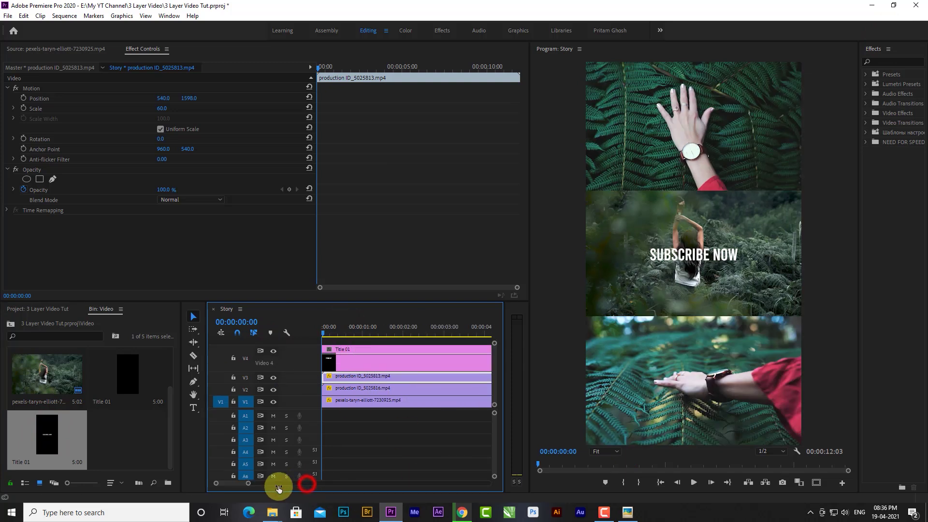
# Add opacity keyframes so the title fades out, then play the sequence to preview it
pyautogui.moveTo(332, 351); pyautogui.dragTo(328, 366)
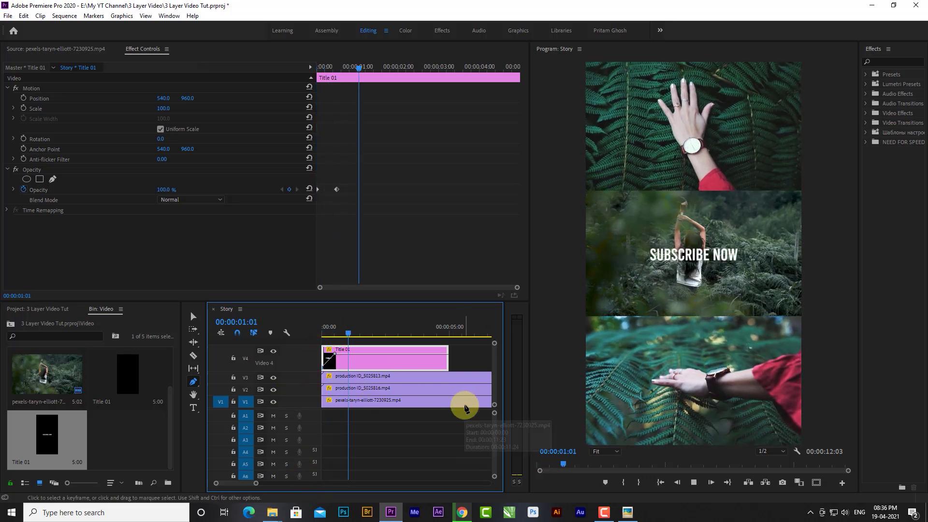
pyautogui.moveTo(419, 350); pyautogui.dragTo(413, 393)
pyautogui.moveTo(377, 332); pyautogui.dragTo(332, 331)
pyautogui.press('space')
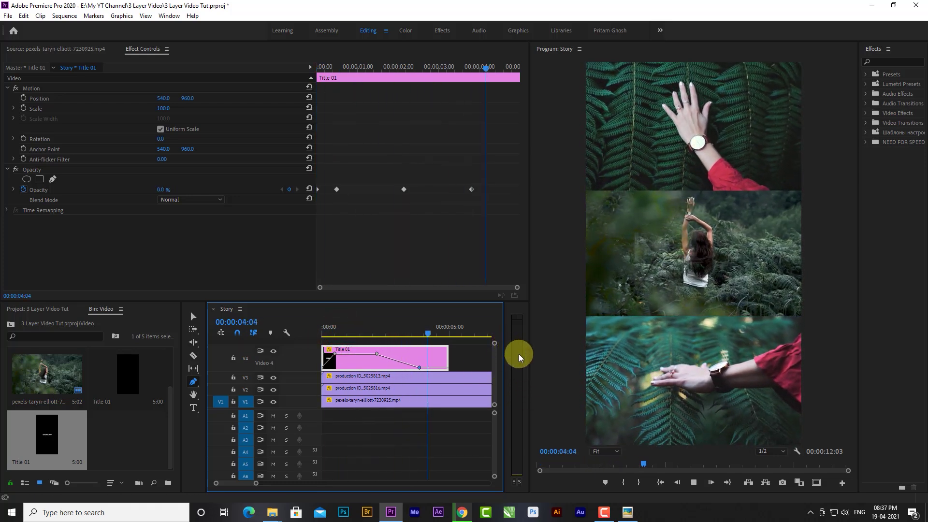
pyautogui.moveTo(258, 484); pyautogui.dragTo(322, 477)
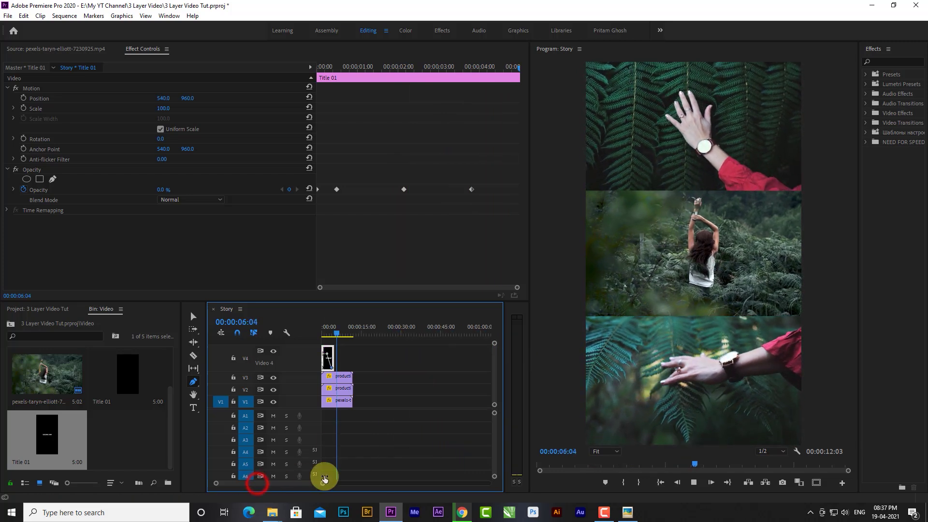
pyautogui.press('space')
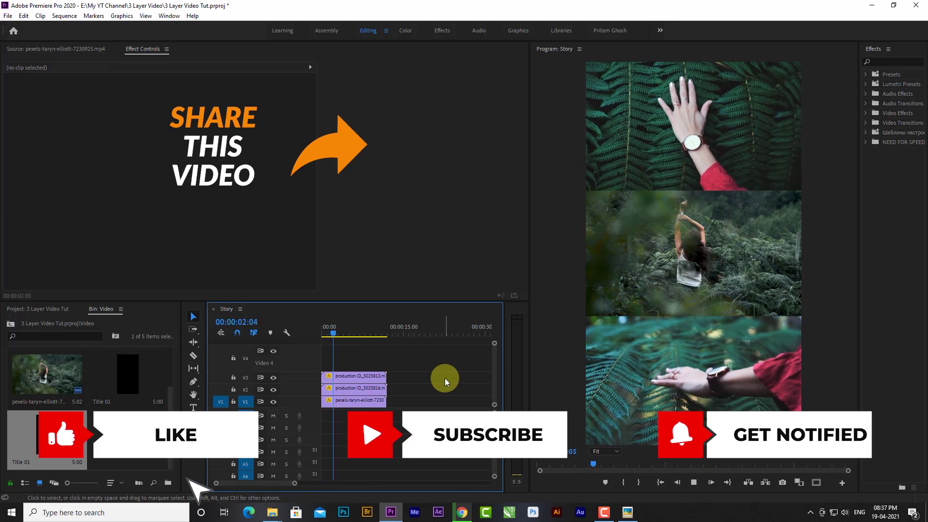